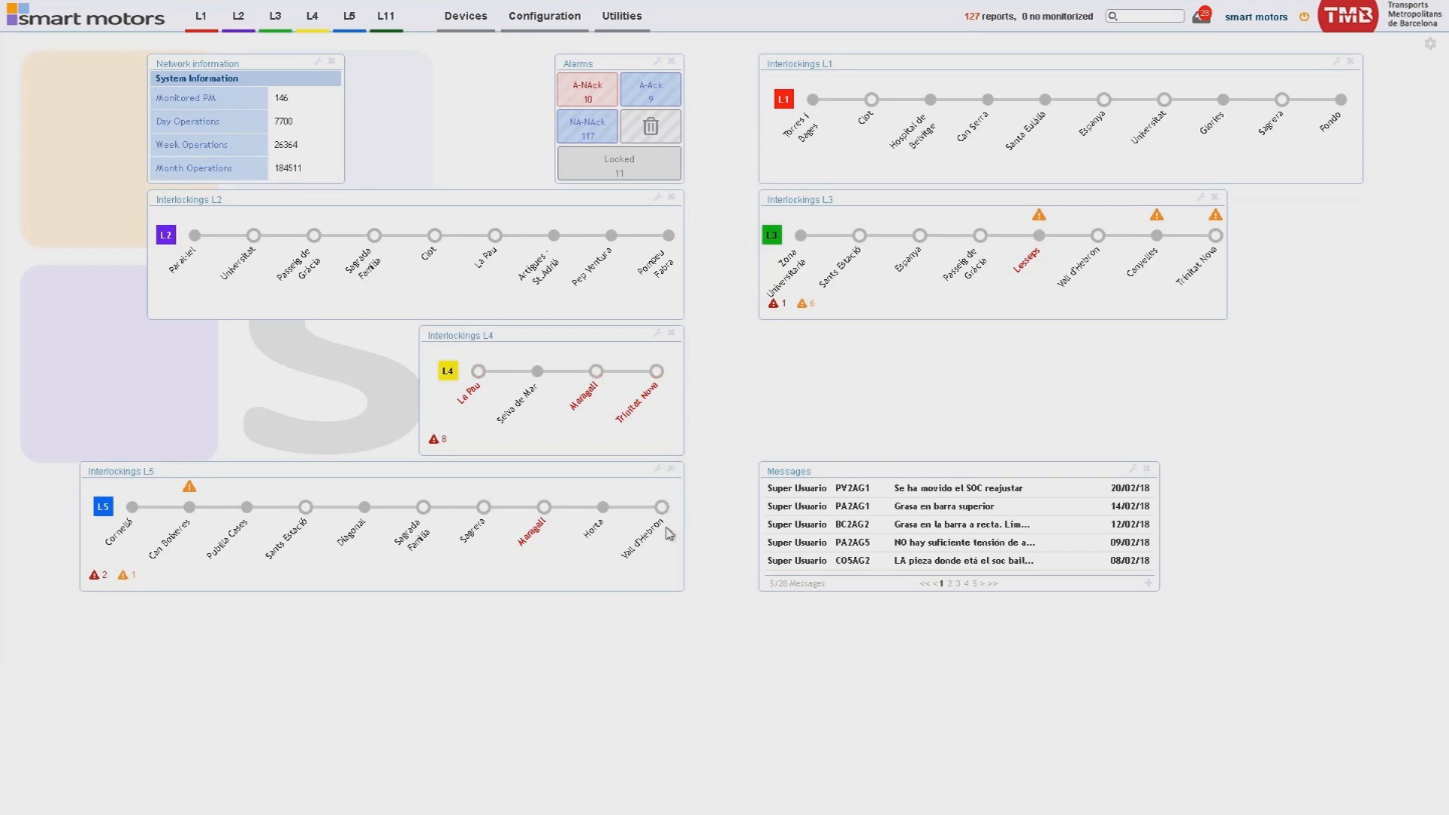
- Go to the Sagrada Familia (Enc. SF5) station on line 5 from the Interlockings L5 panel
left_click(415, 536)
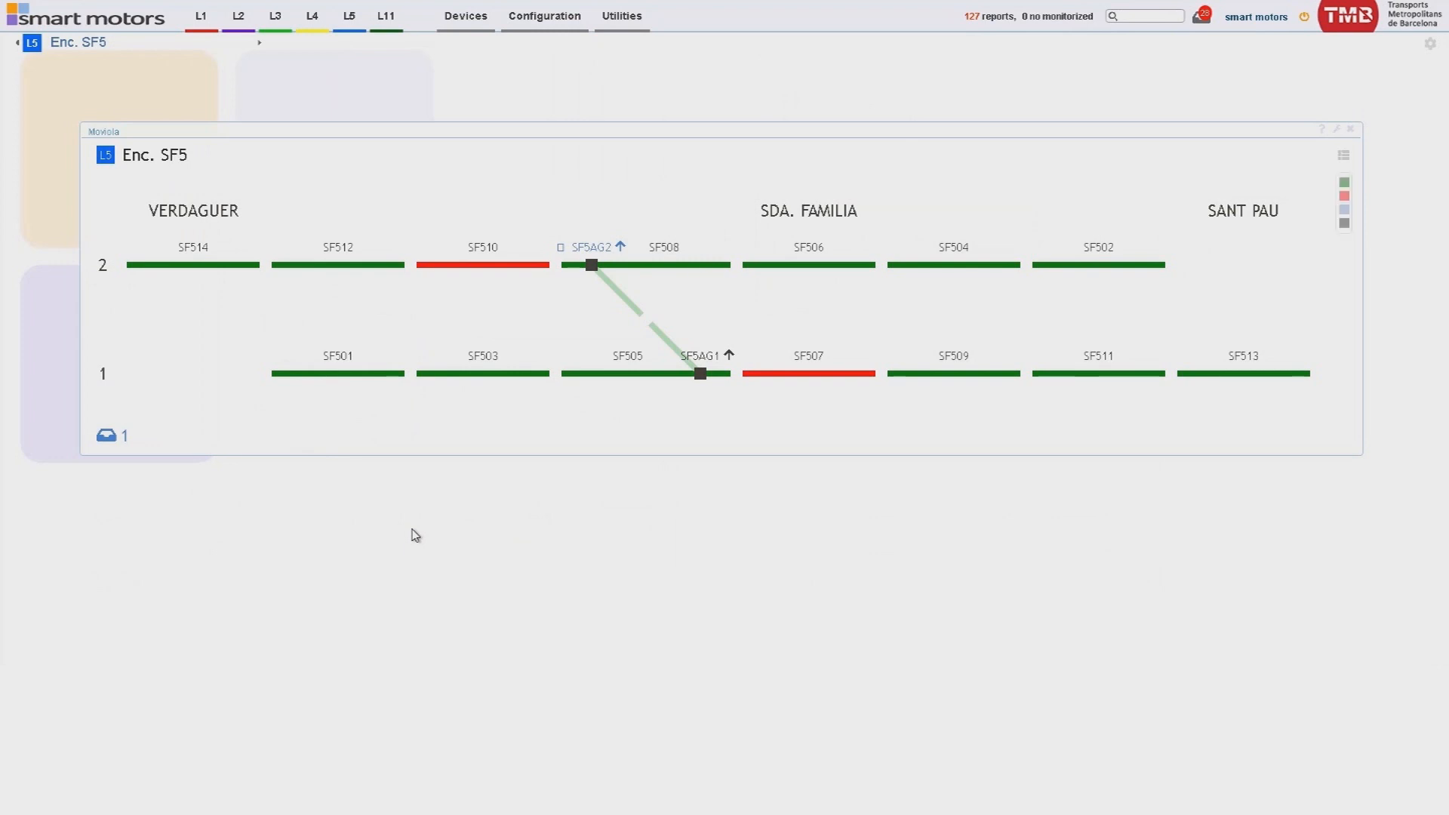
- Bring up the options popup for point machine SF5AG2 on the Enc. SF5 diagram
left_click(590, 253)
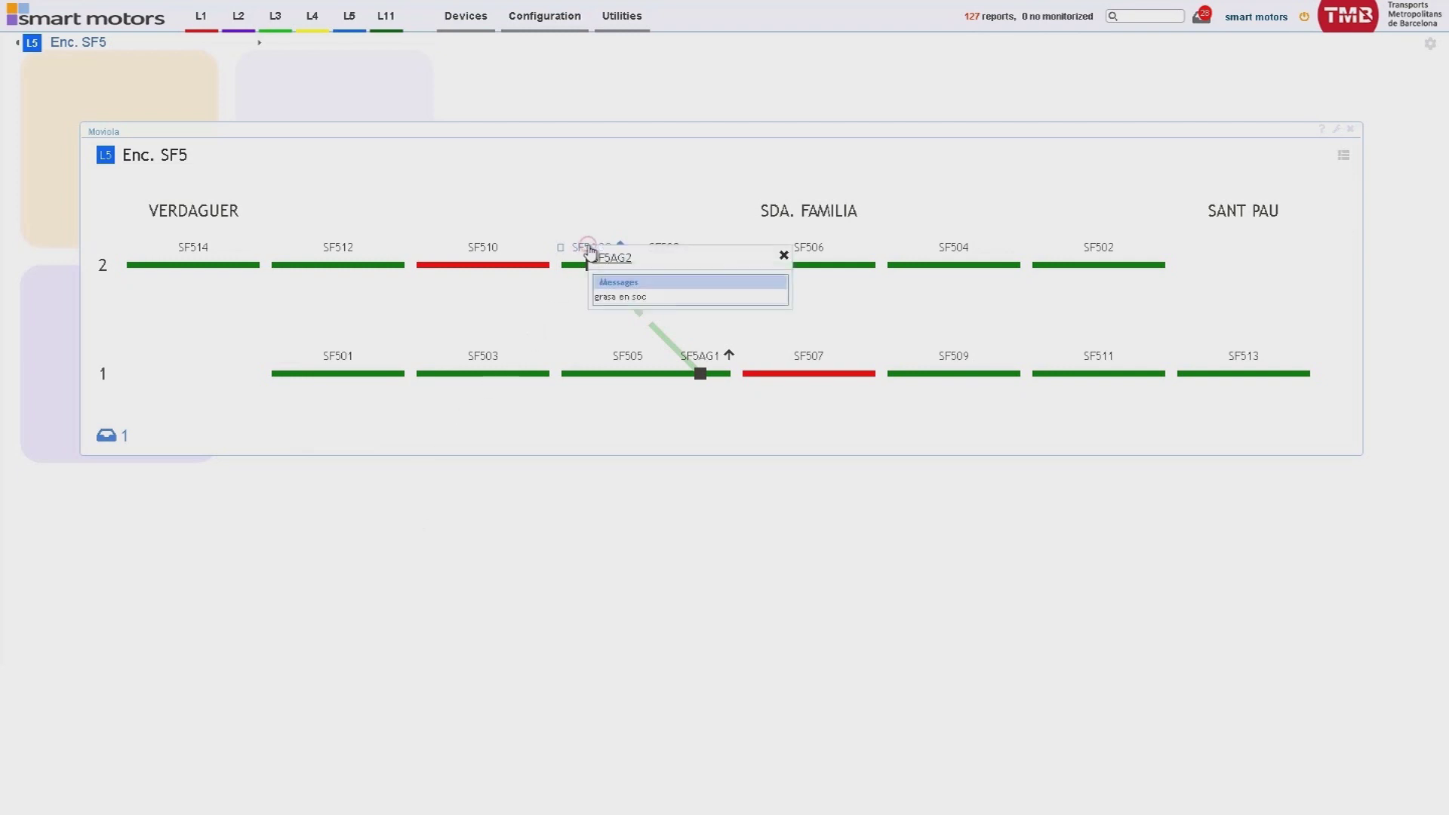
- Load the SF5AG2 dashboard and narrow the Operating Time chart's range with both navigator handles
left_click(621, 272)
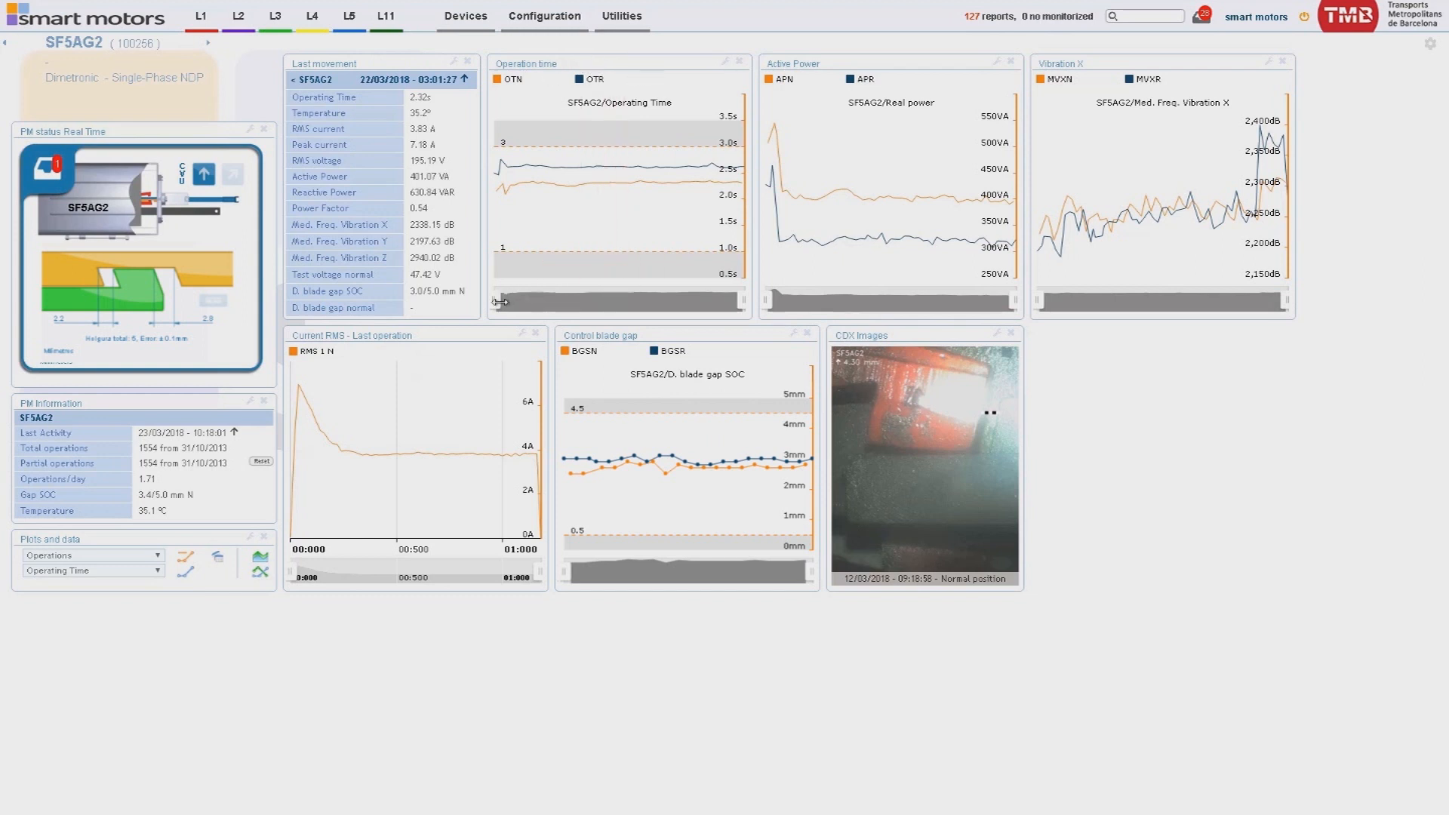
left_click_drag(502, 303, 587, 302)
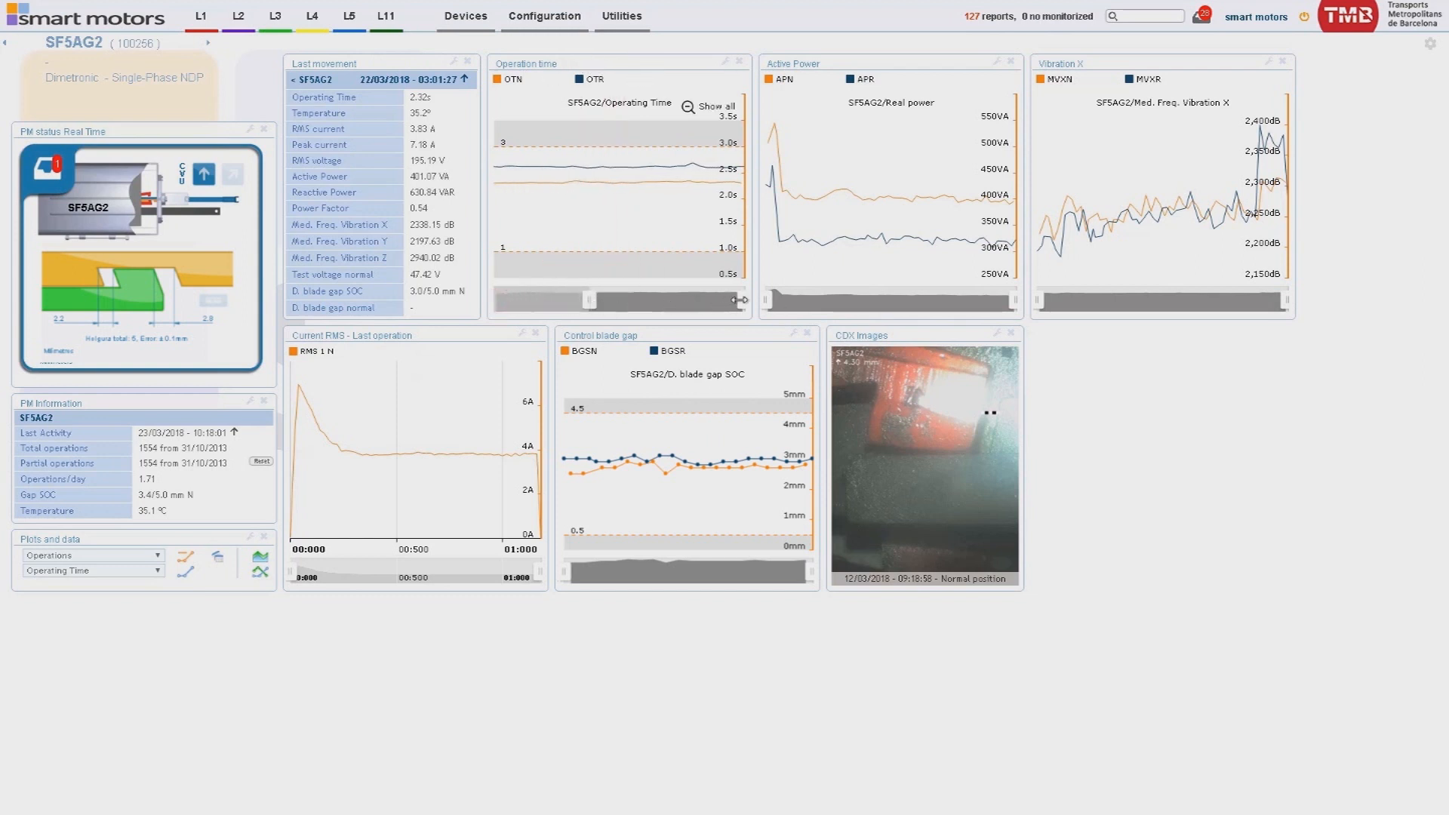
left_click_drag(737, 300, 663, 299)
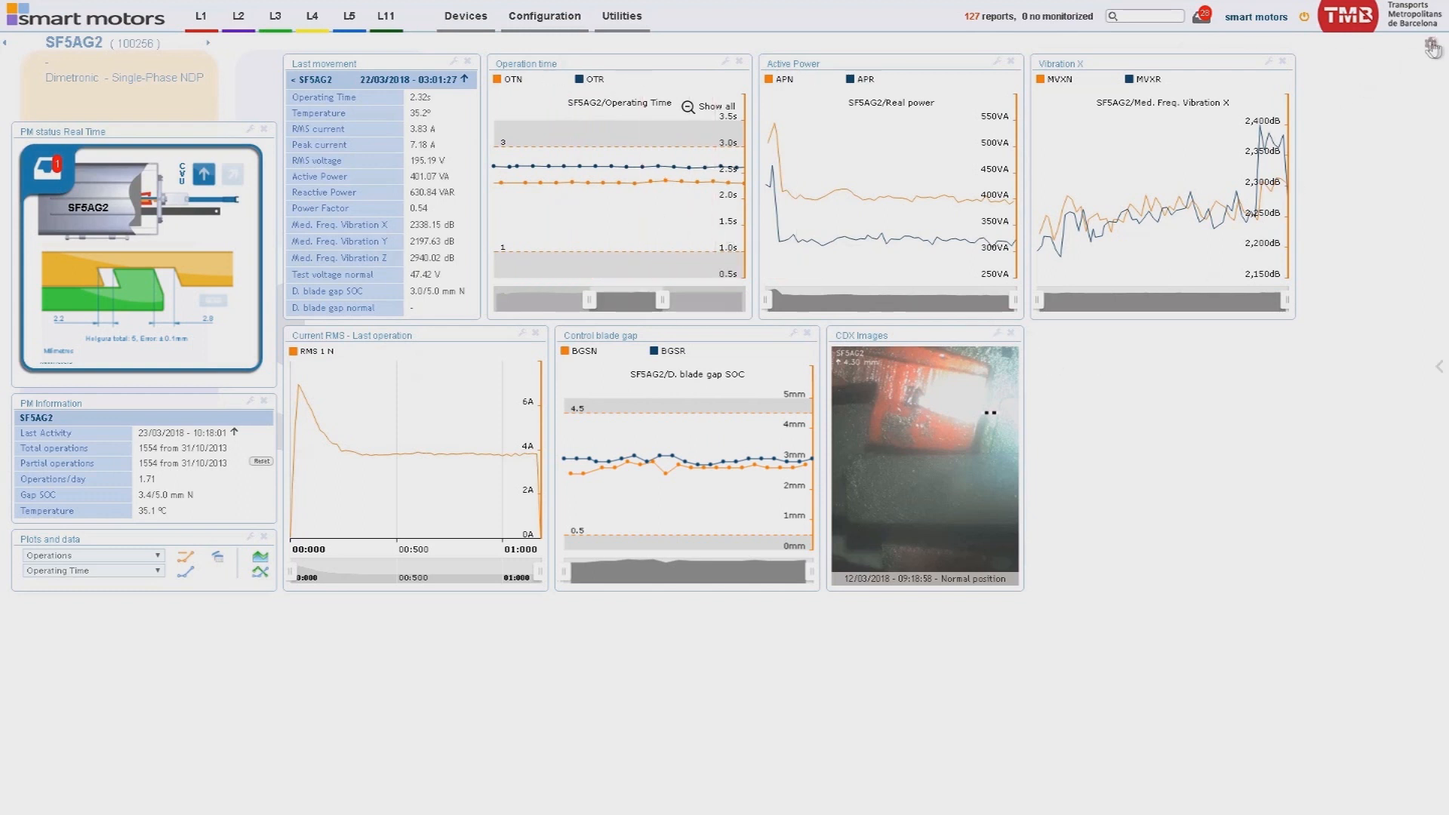
left_click(1434, 44)
- Add an Operation chart widget from the Charts group to the SF5AG2 dashboard
left_click(1174, 43)
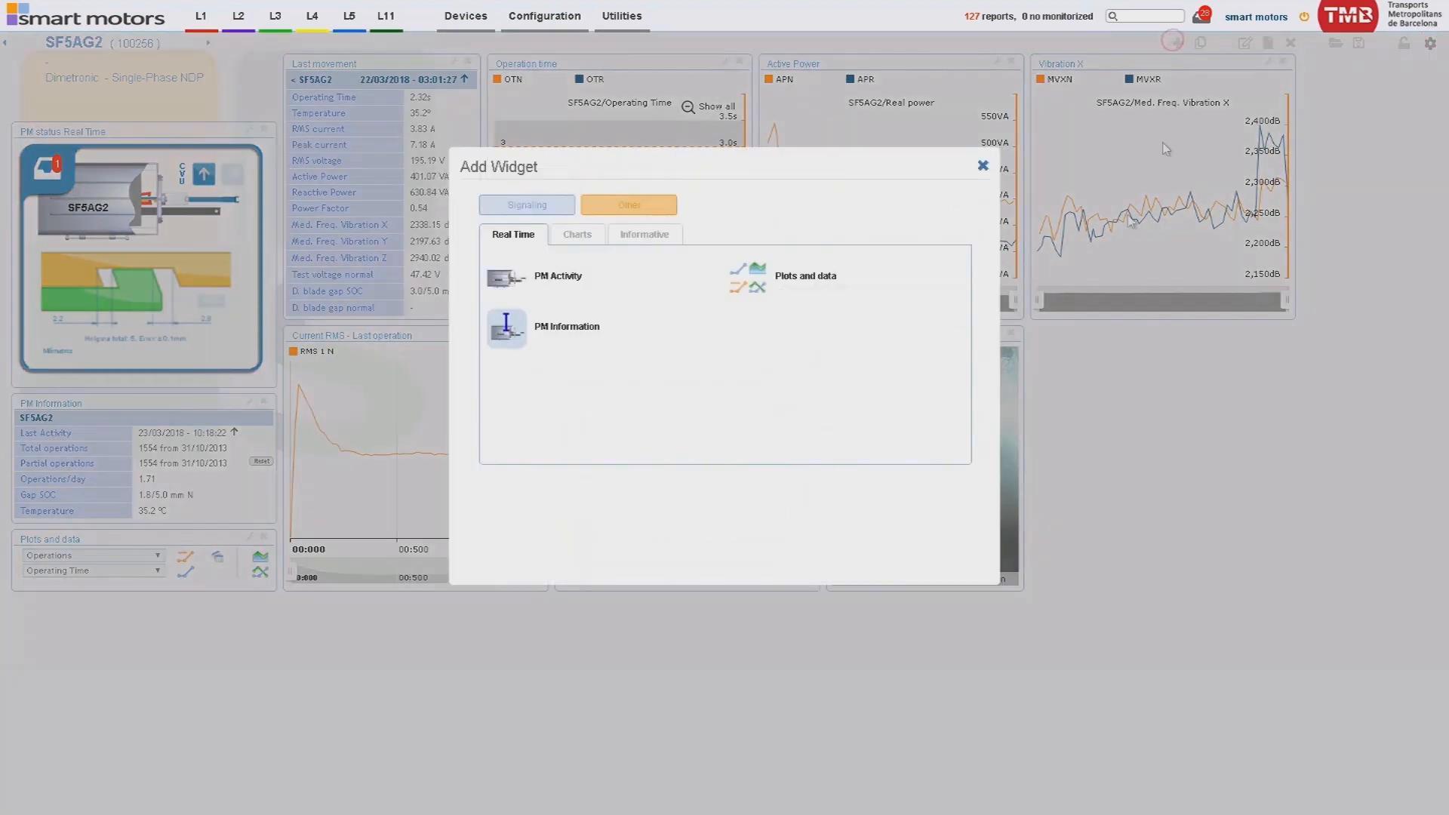
left_click(578, 235)
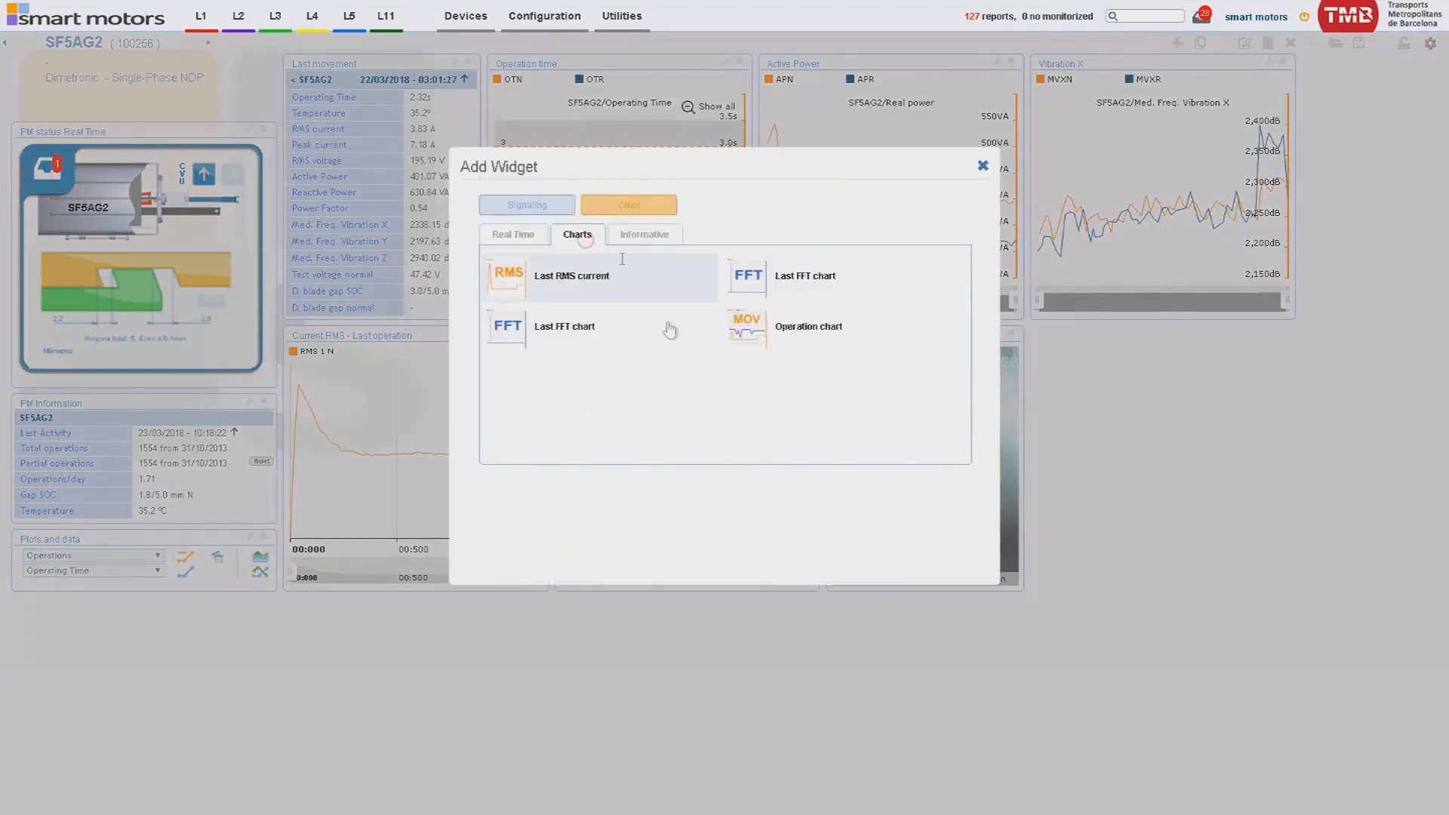
left_click(786, 345)
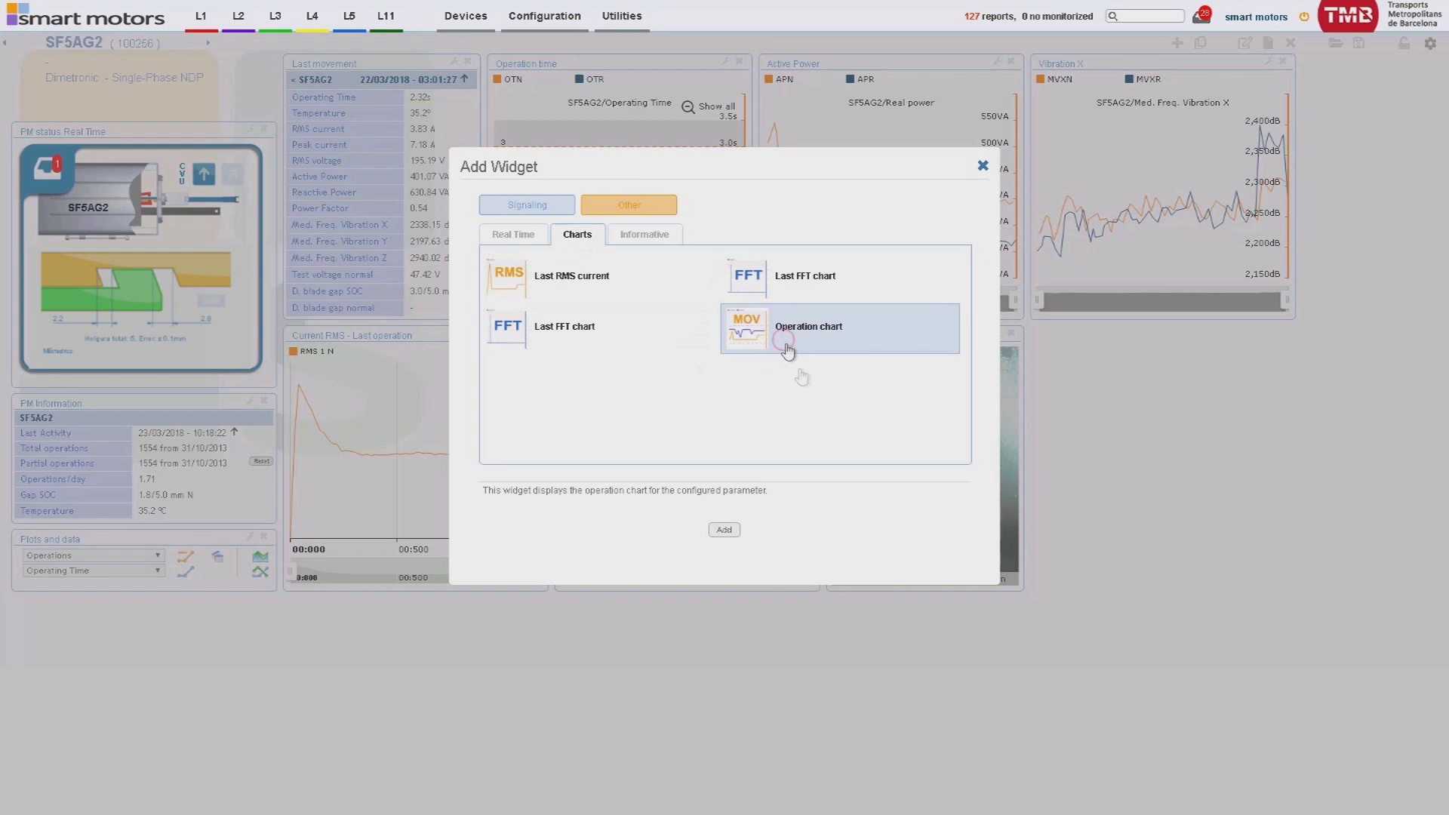
left_click(724, 529)
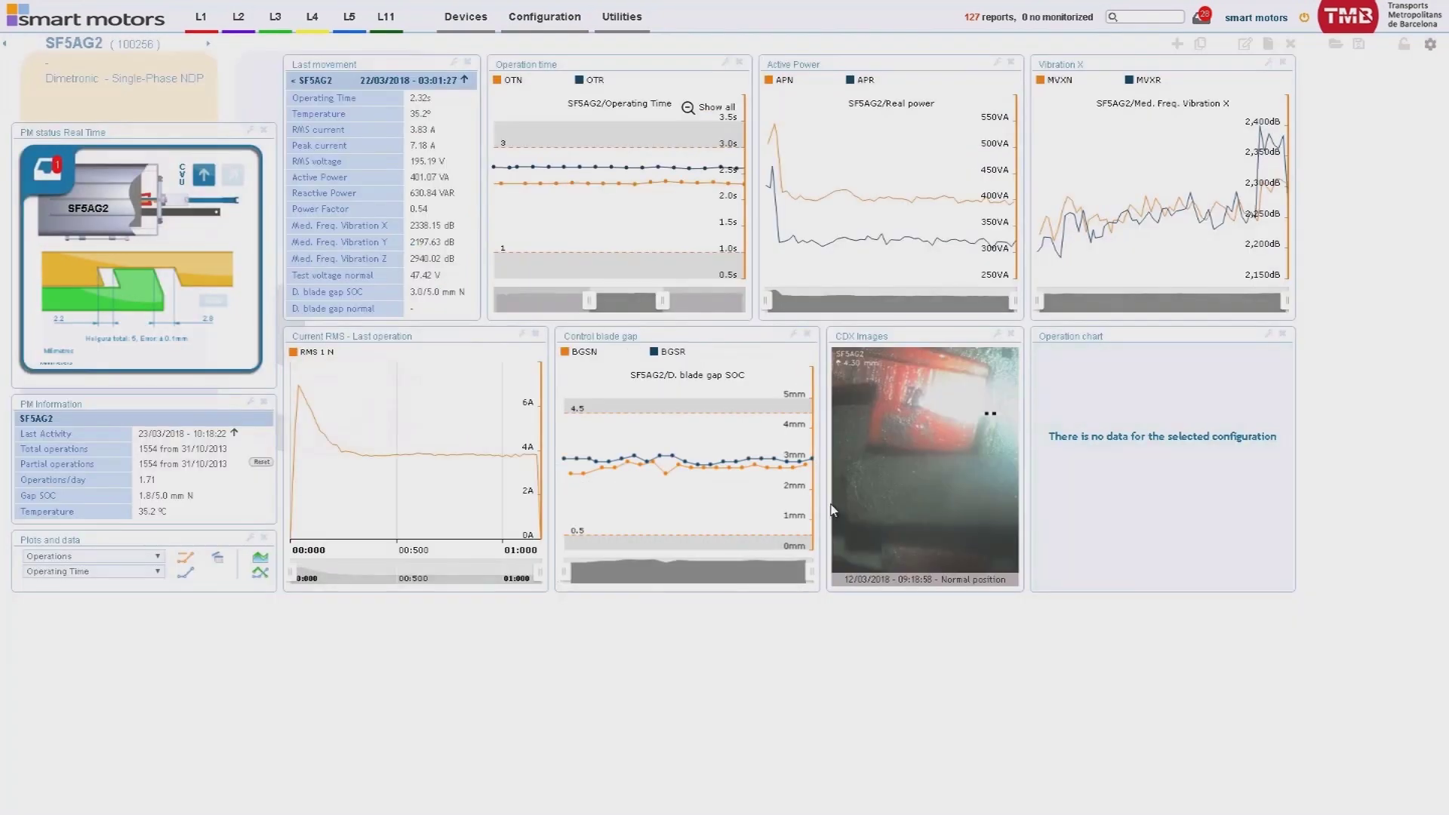
- Configure the widget to plot Med. Freq. Vibration Y with title 'Vibration Y' and confirm
left_click(1270, 337)
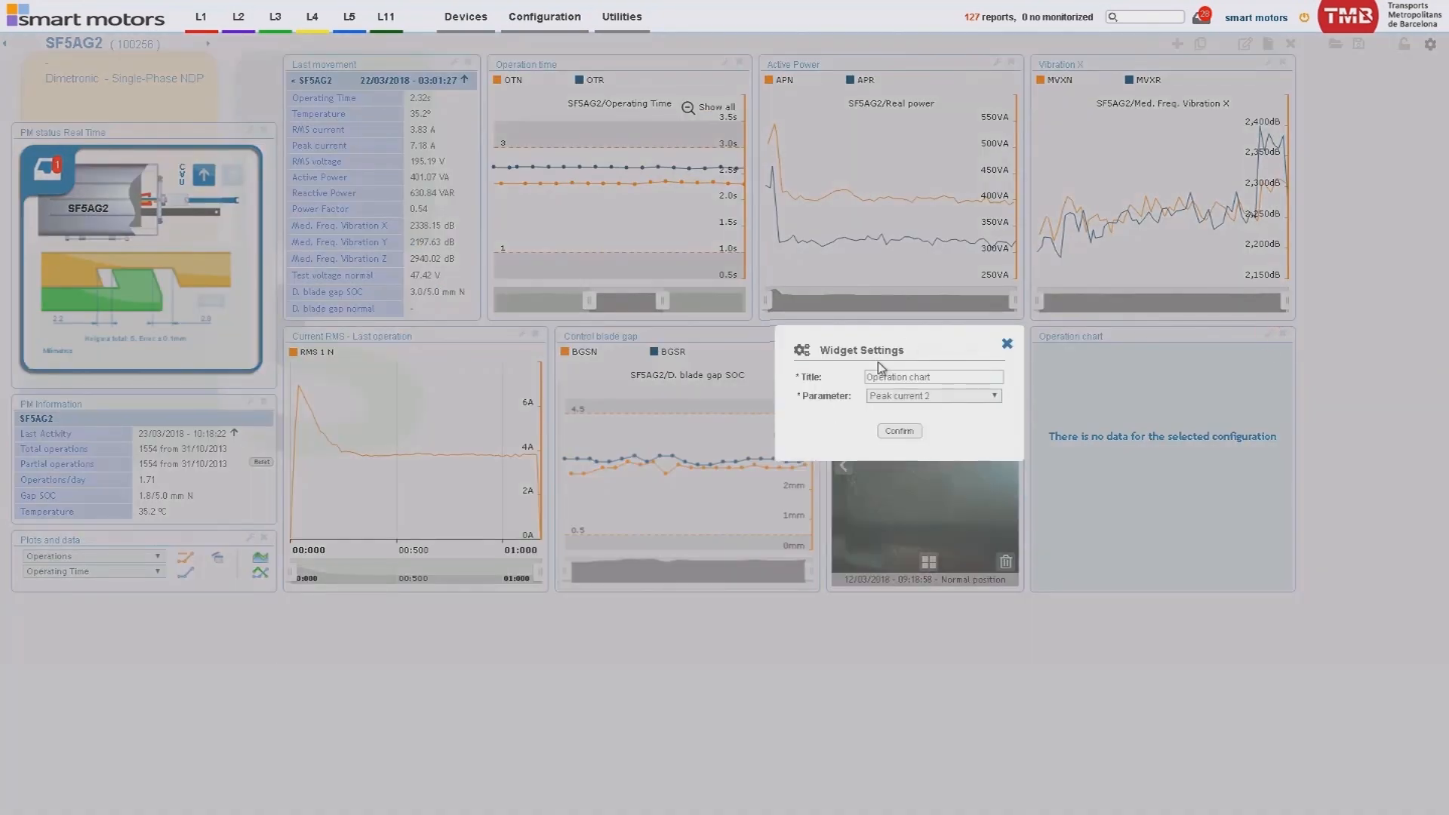
left_click(931, 395)
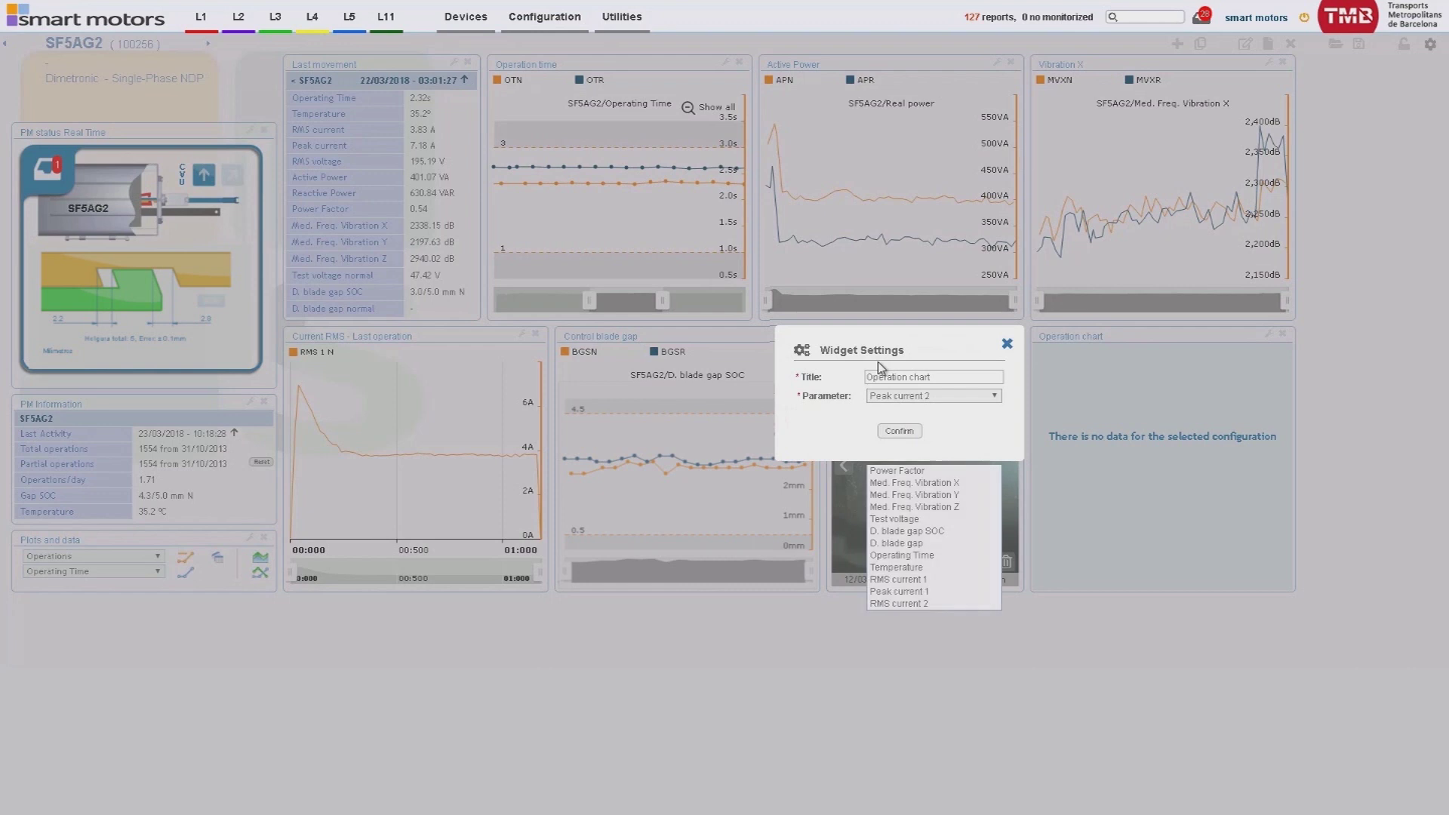
left_click(951, 498)
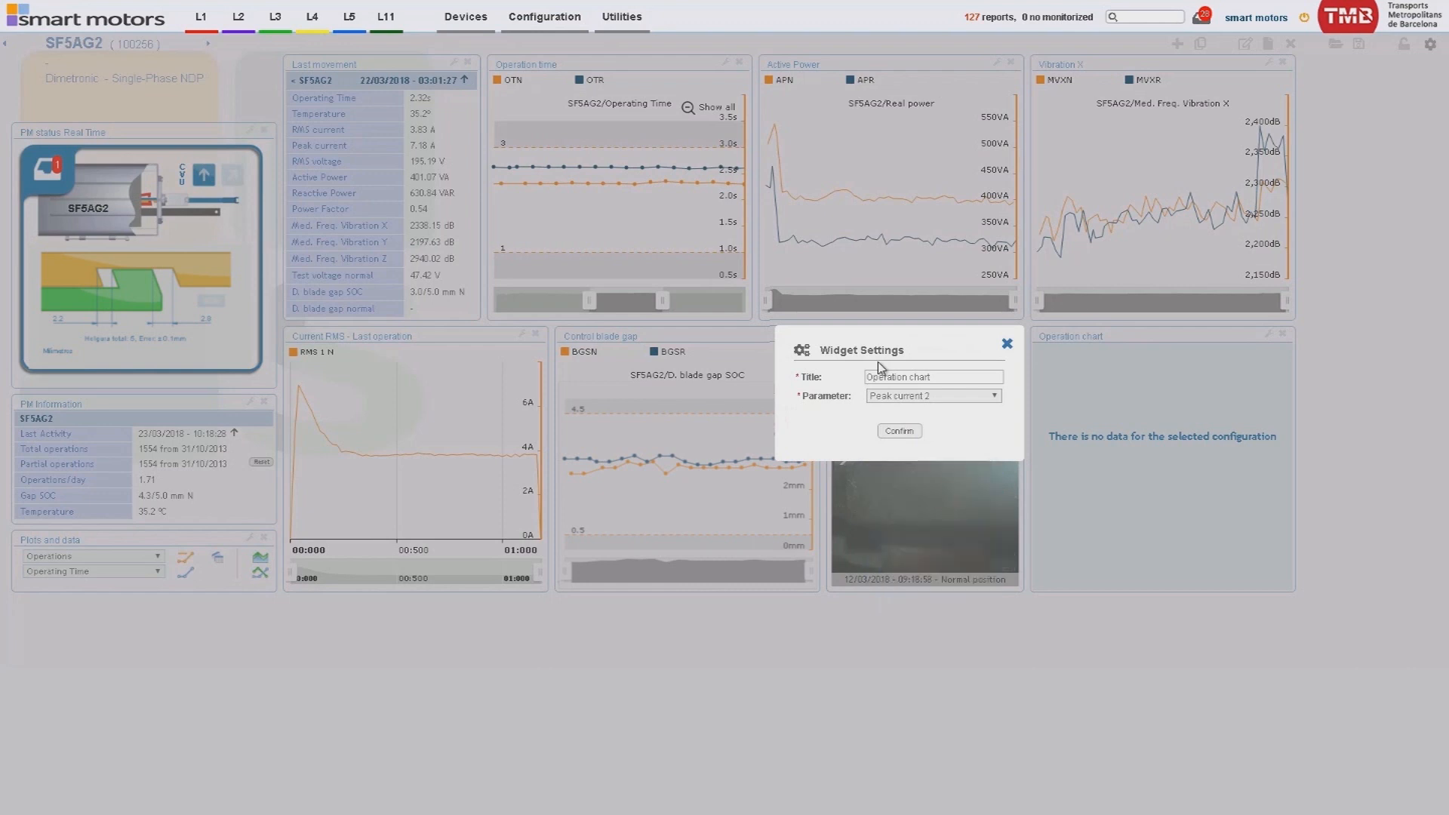
double_click(932, 378)
type("v")
key("Down")
key("Down")
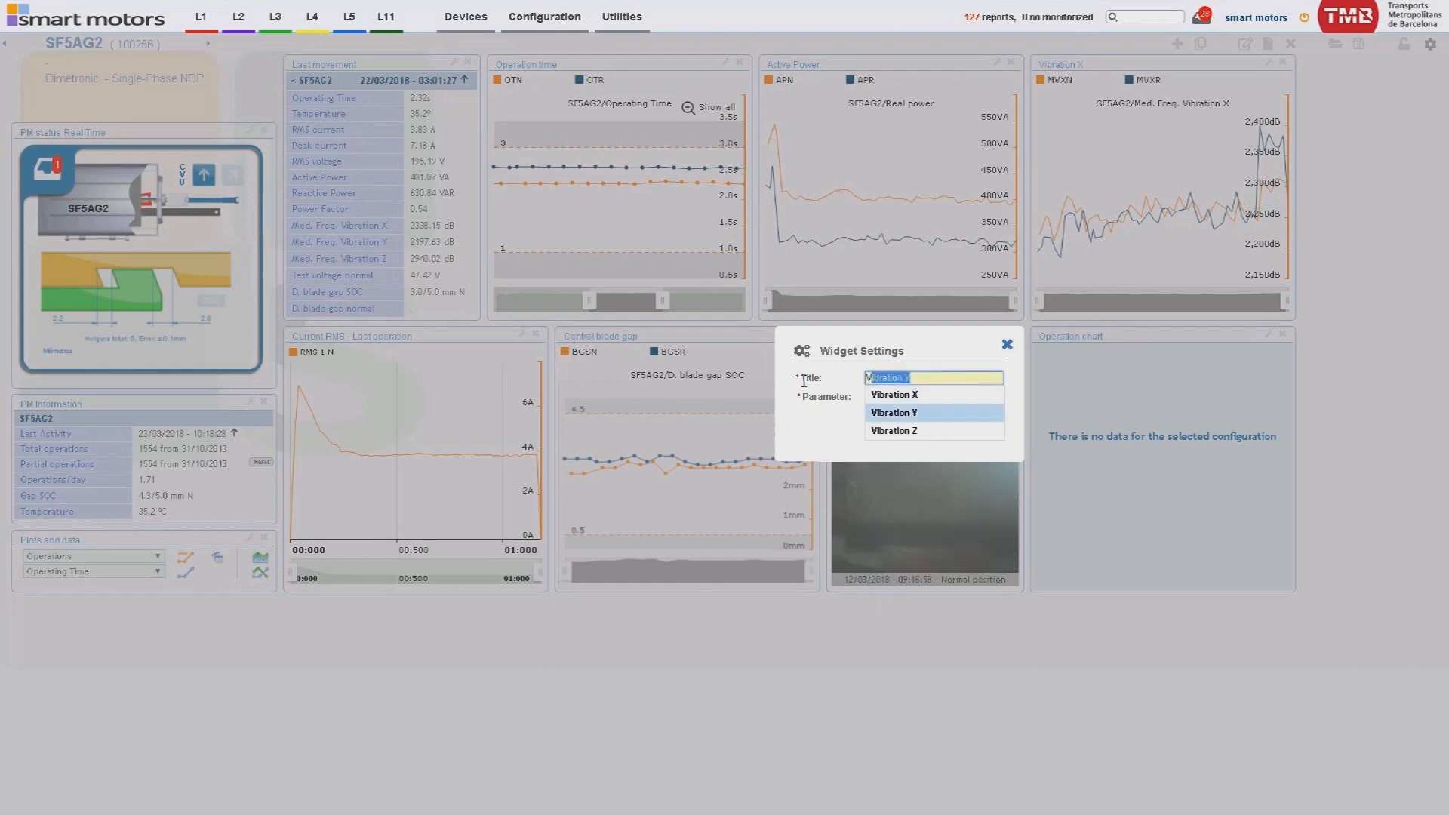
key("Return")
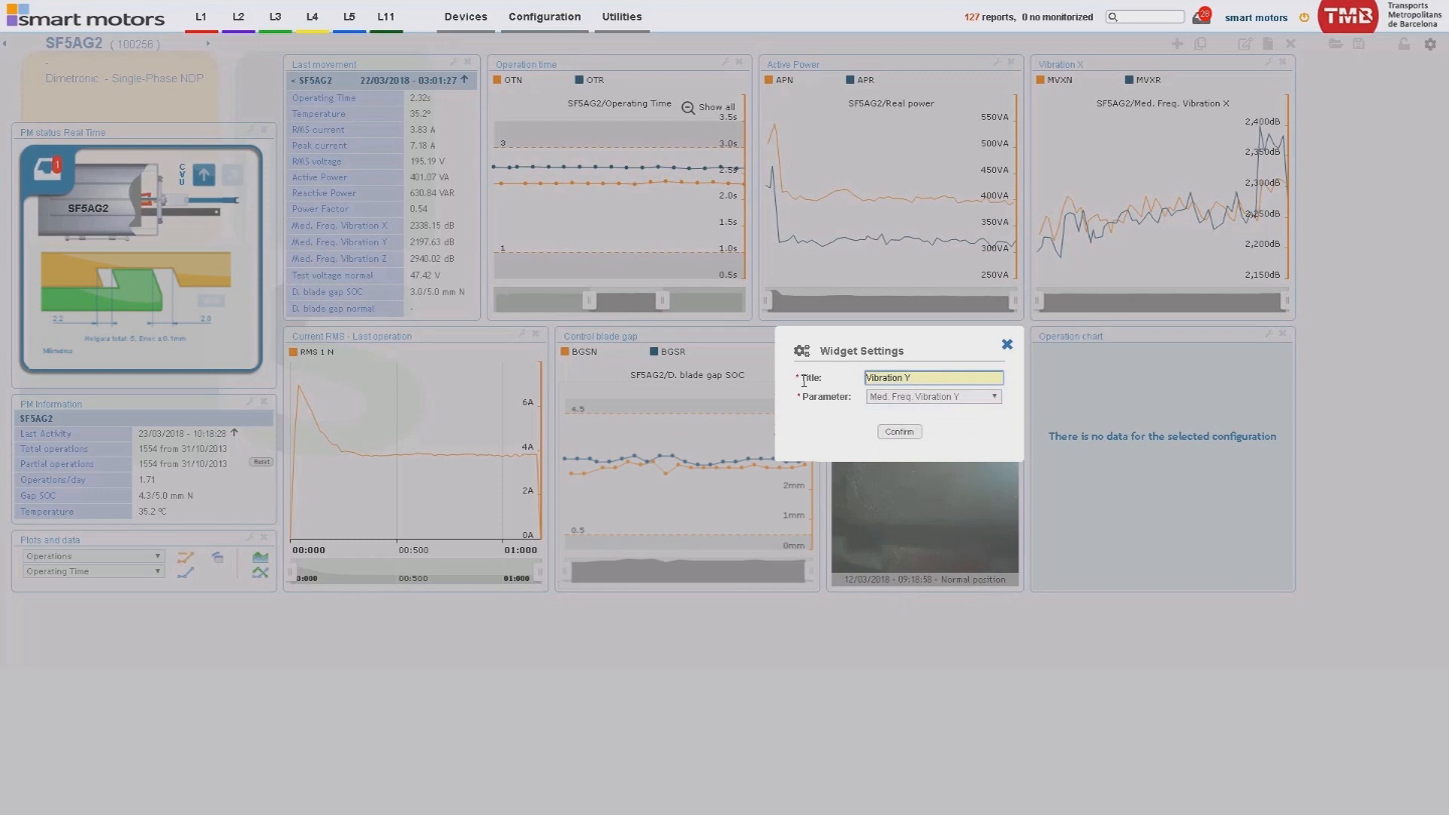
key("Return")
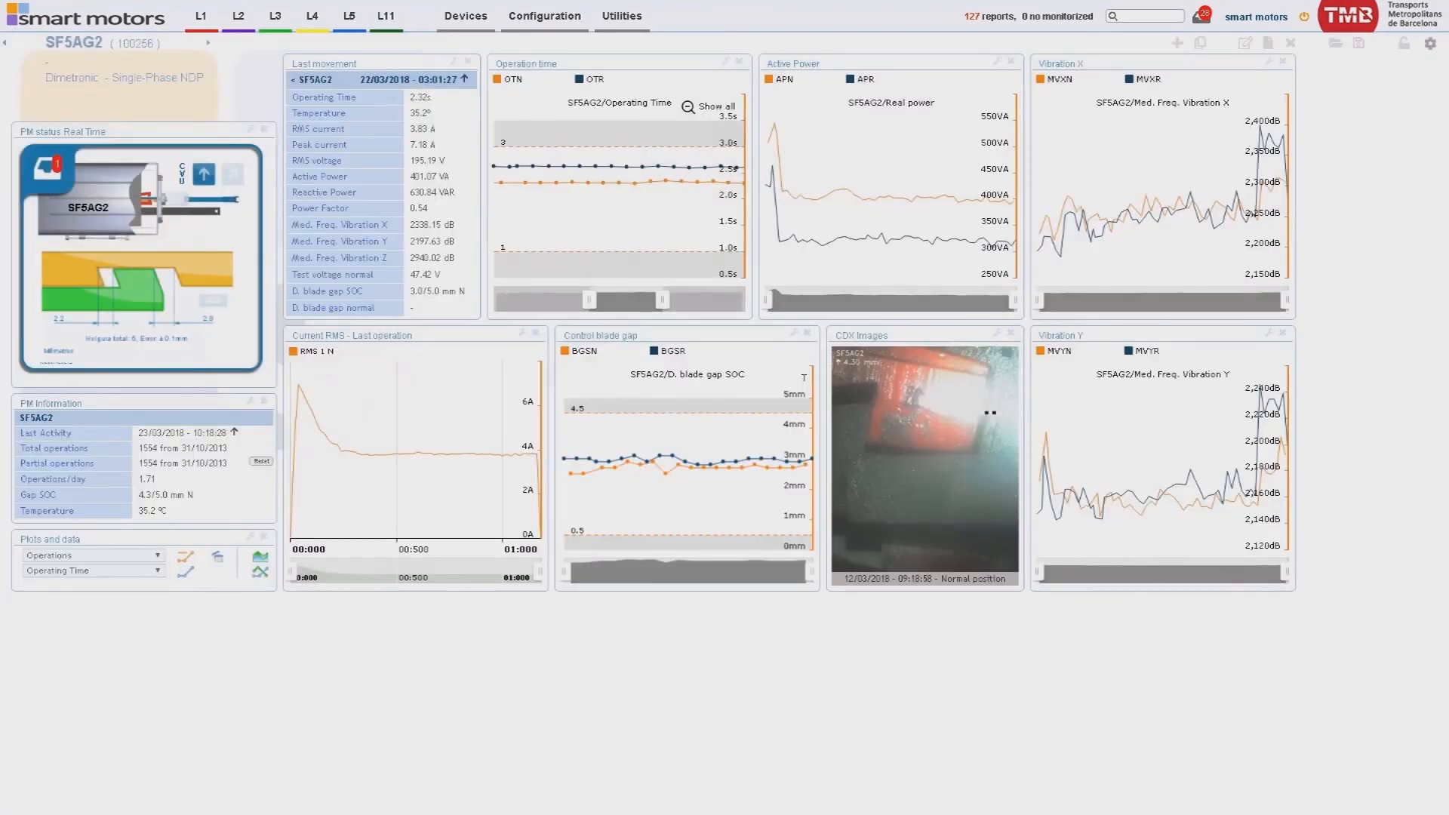
mouse_move(926, 521)
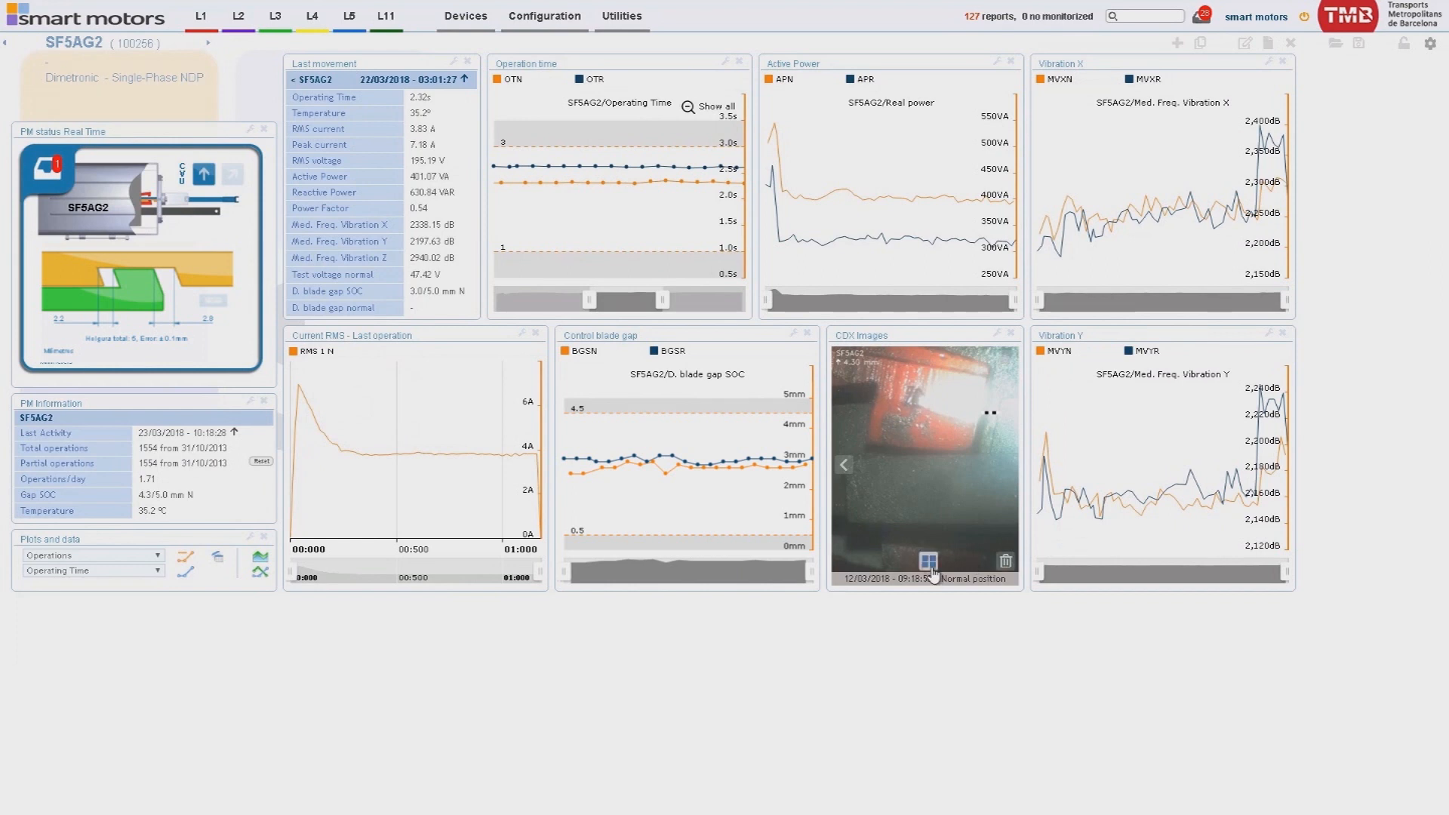
left_click(928, 562)
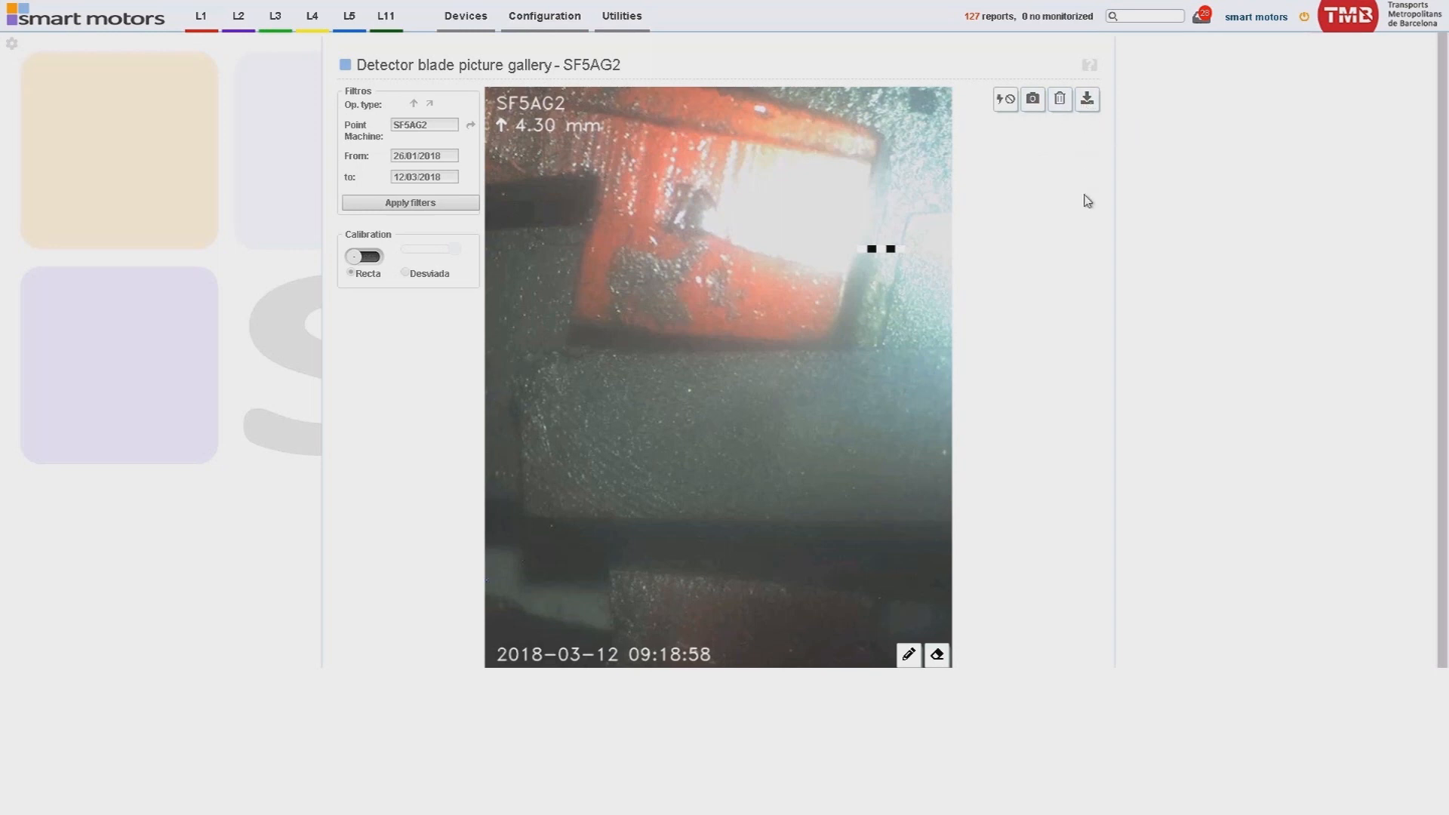
scroll(1069, 340, "down", 1)
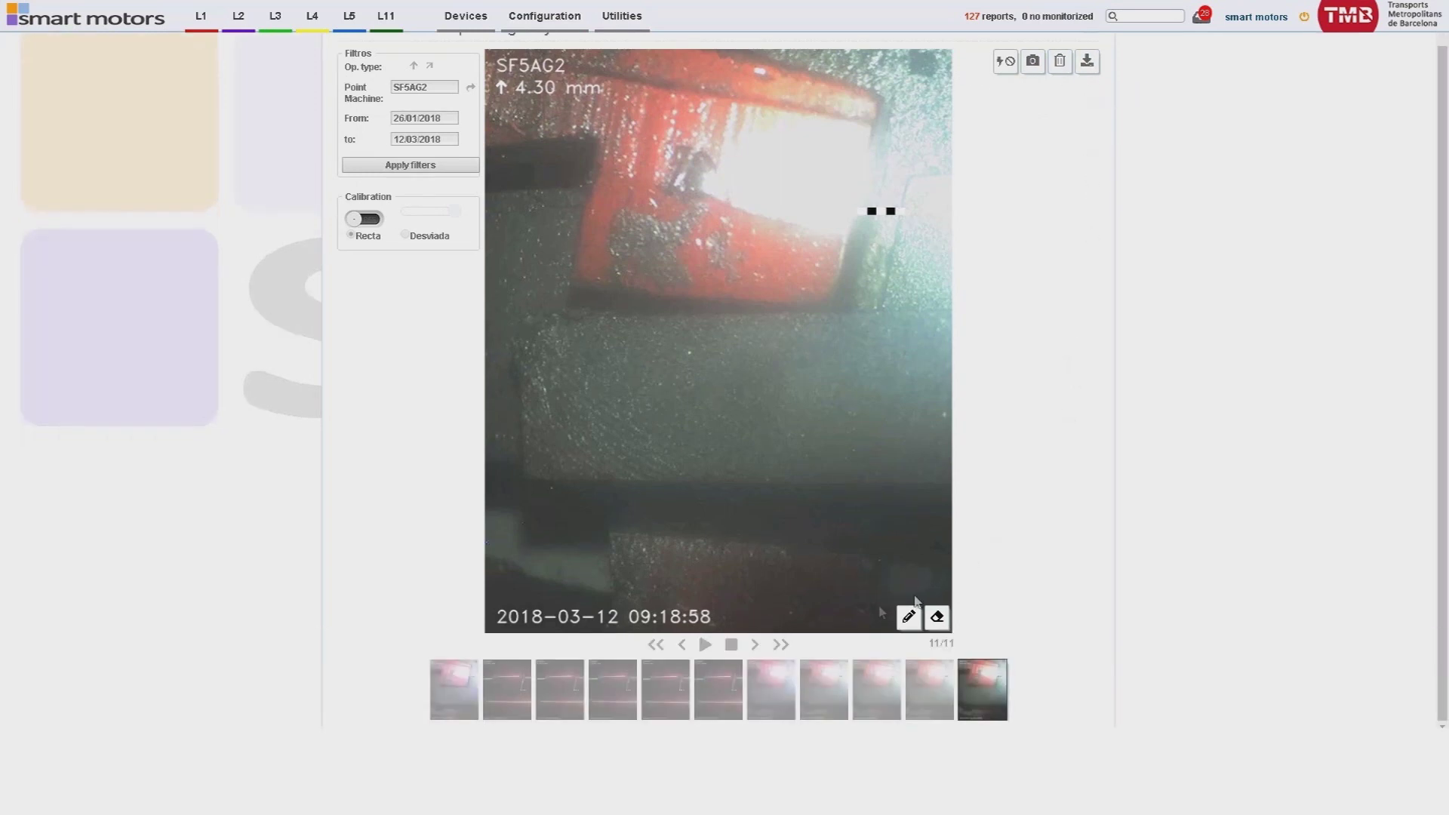
- Show the sixth blade picture, from 2018-02-06, in the SF5AG2 detector blade gallery
left_click(719, 688)
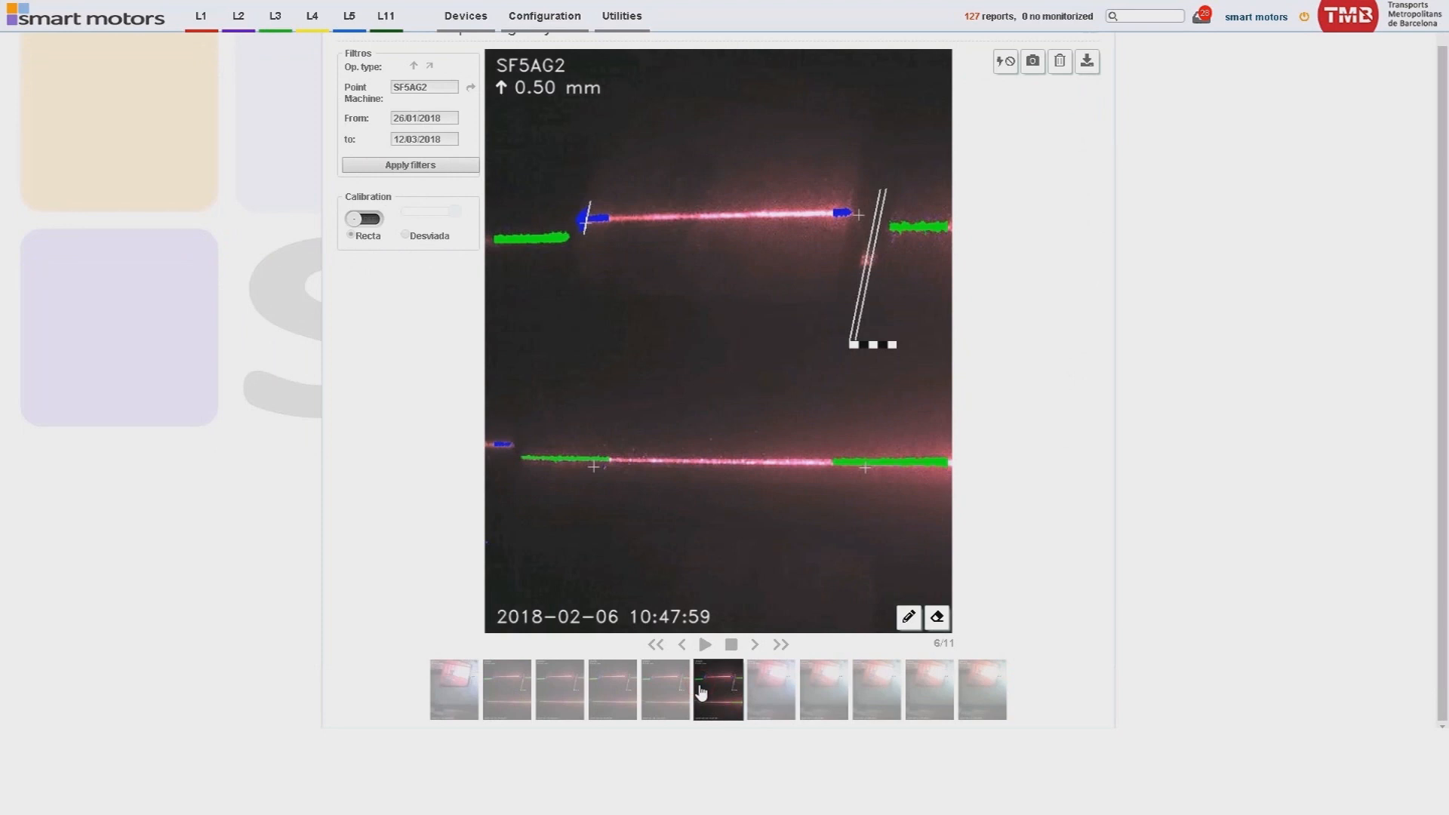